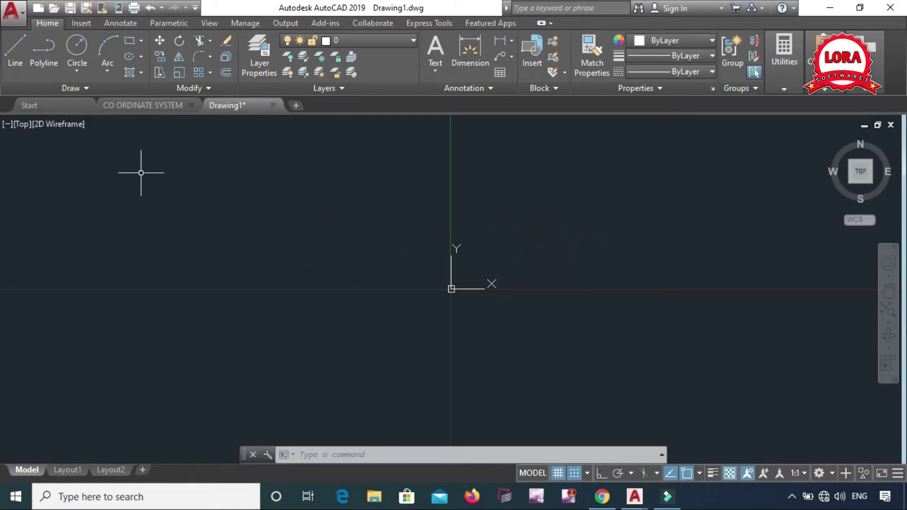
- Expand the Draw panel and pan the blank drawing so the origin sits near the centre
left_click(79, 87)
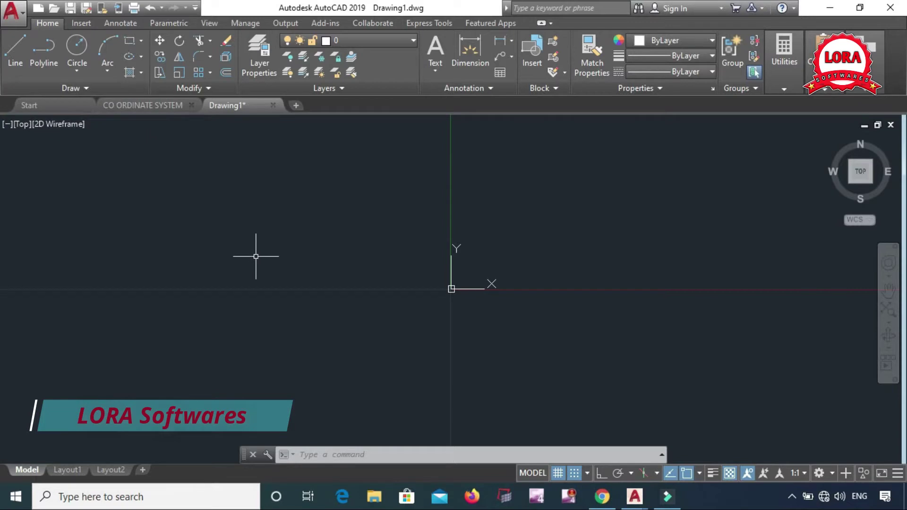
middle_click_drag(256, 257, 265, 242)
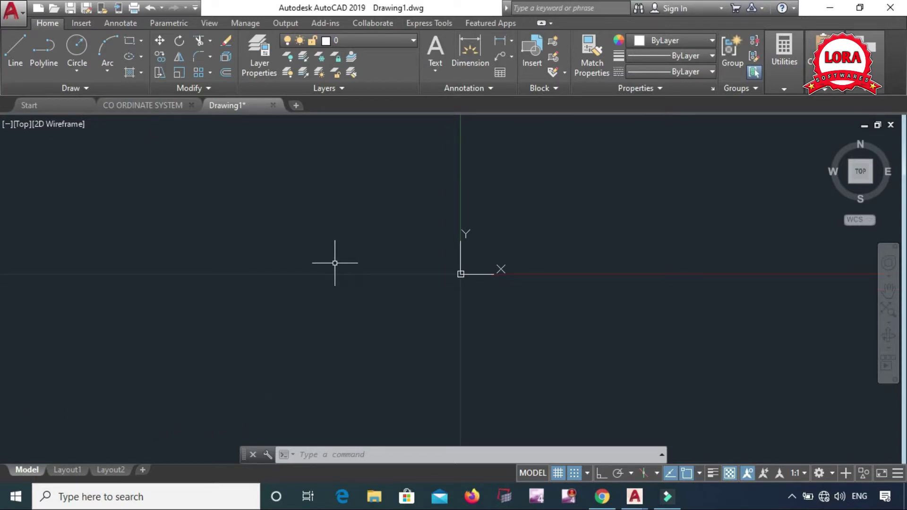
middle_click_drag(330, 249, 284, 361)
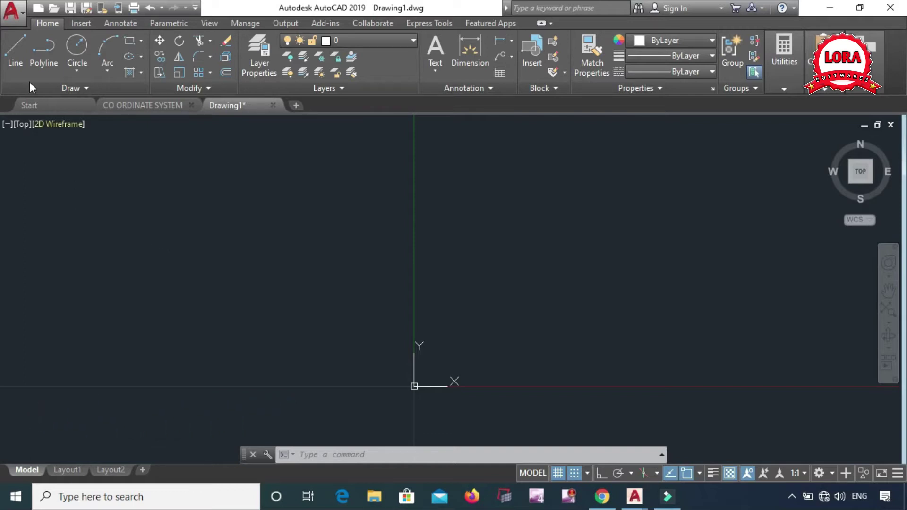
mouse_move(413, 388)
middle_mouse_down()
mouse_move(432, 298)
mouse_move(398, 328)
middle_mouse_up()
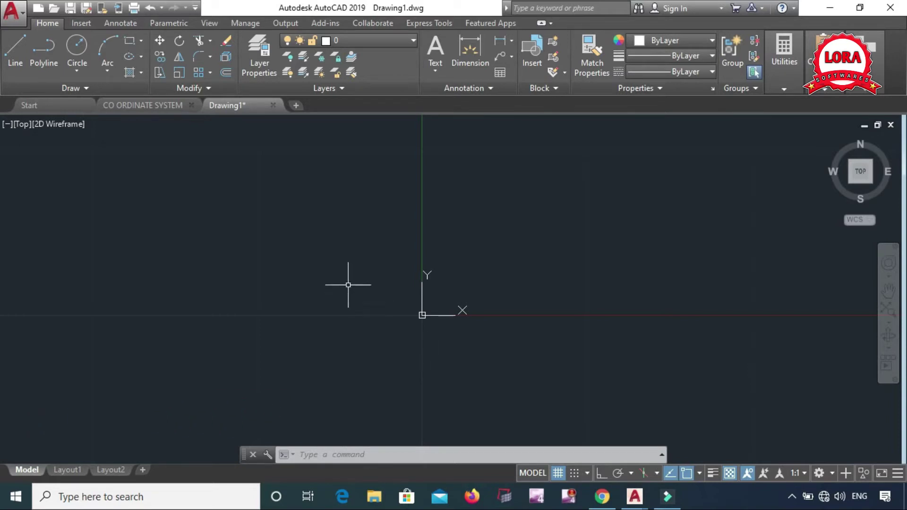
- Draw one sloping straight line that passes near the origin
left_click(16, 47)
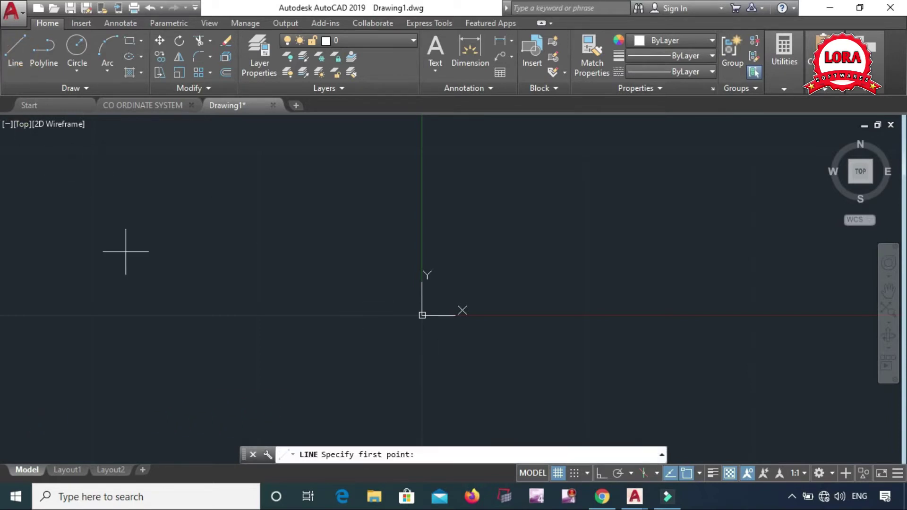
left_click(116, 342)
scroll(662, 146, "down", 2)
scroll(647, 146, "down", 4)
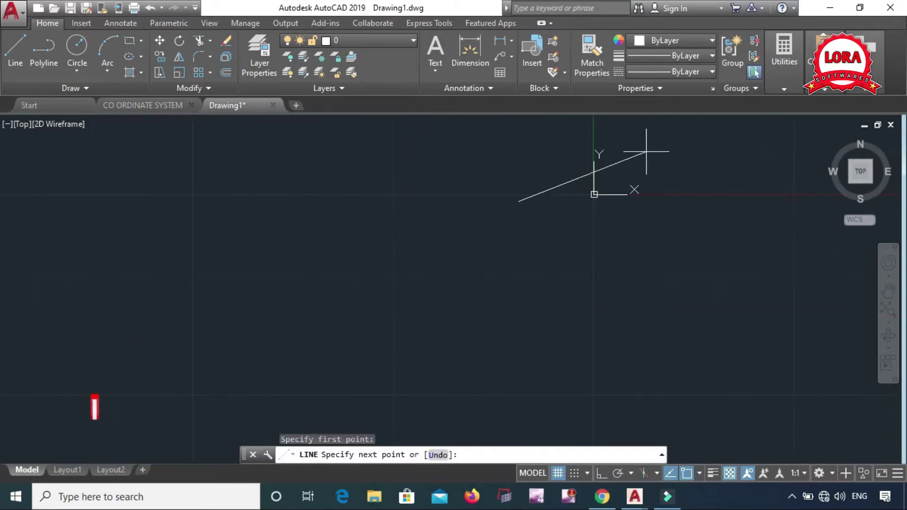
middle_click_drag(648, 147, 391, 233)
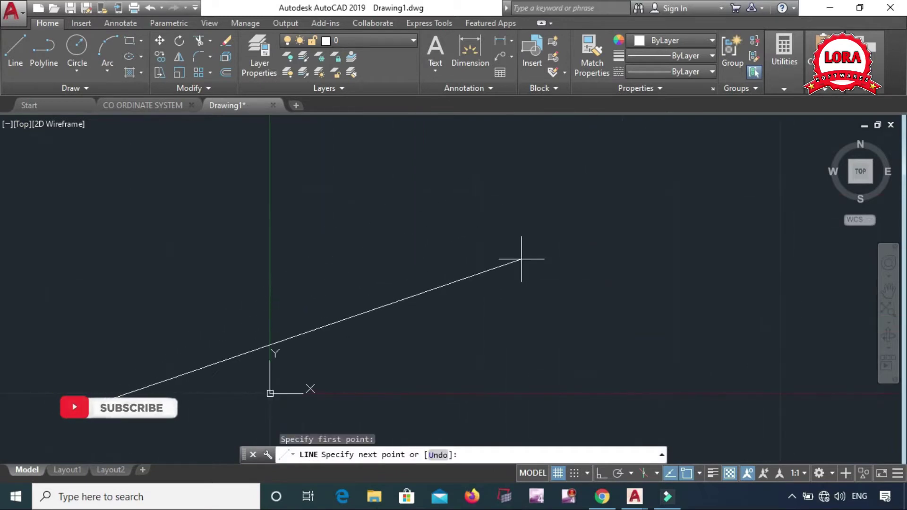
left_click(521, 284)
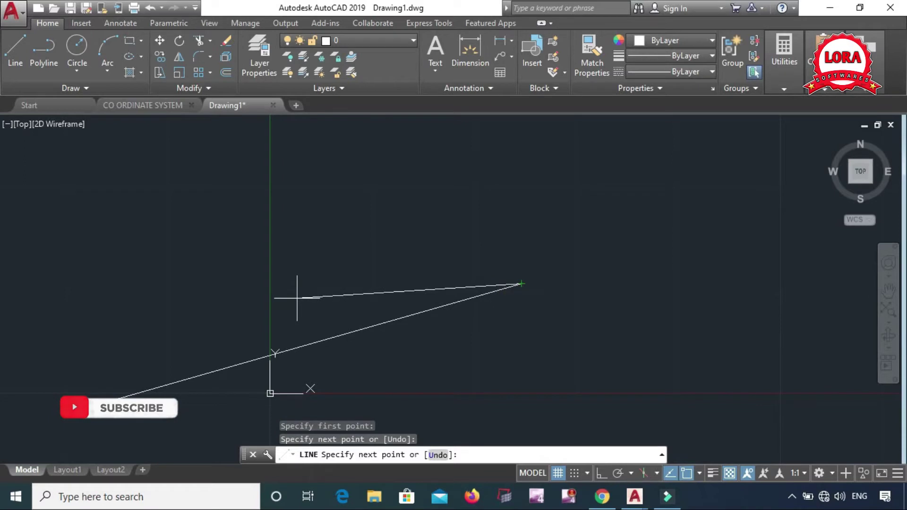
key("Escape")
middle_click_drag(287, 299, 411, 201)
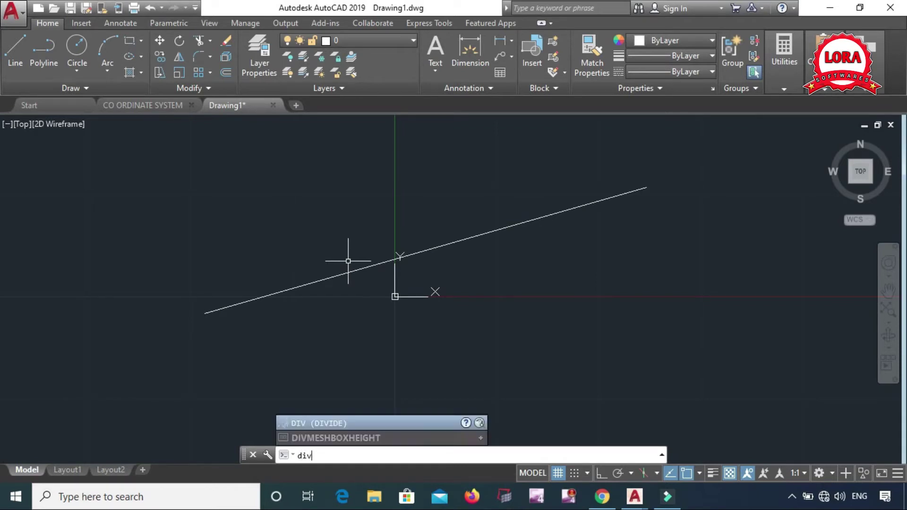
- Divide the sloping line into 5 equal segments with DIV
key("Return")
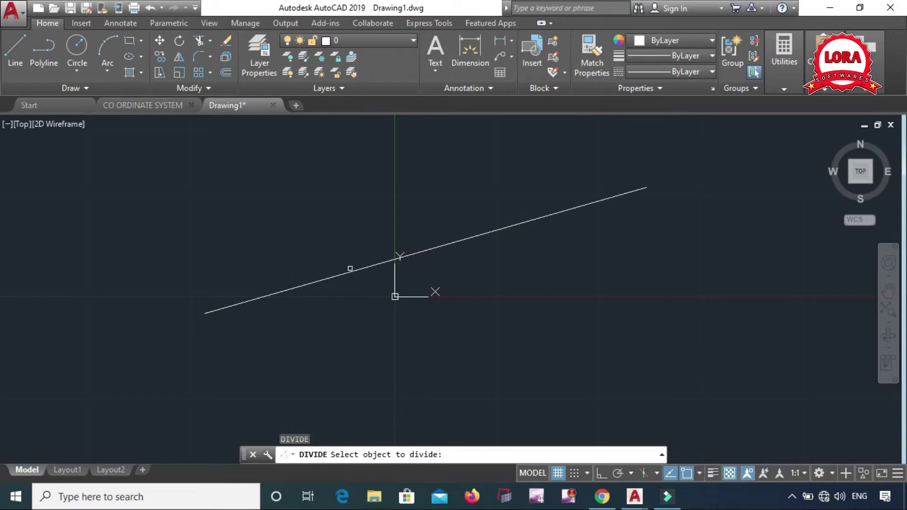
left_click(350, 269)
type("5")
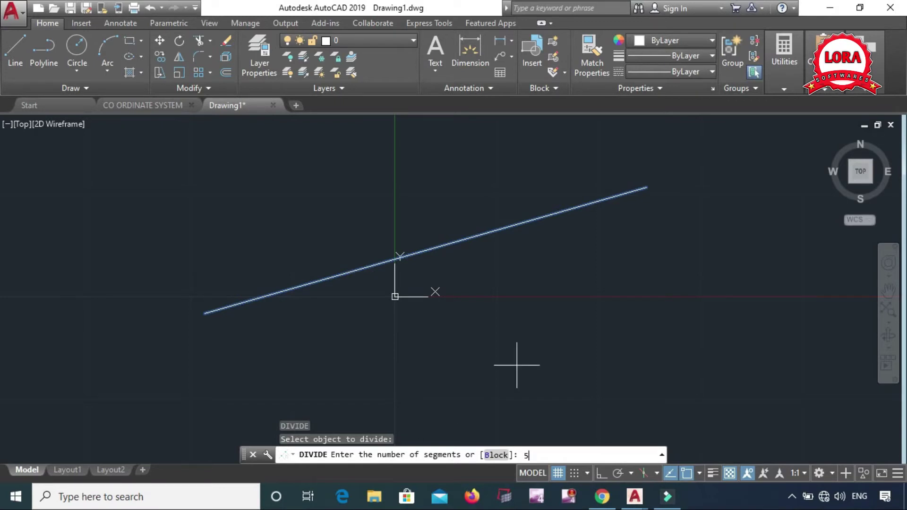
key("Return")
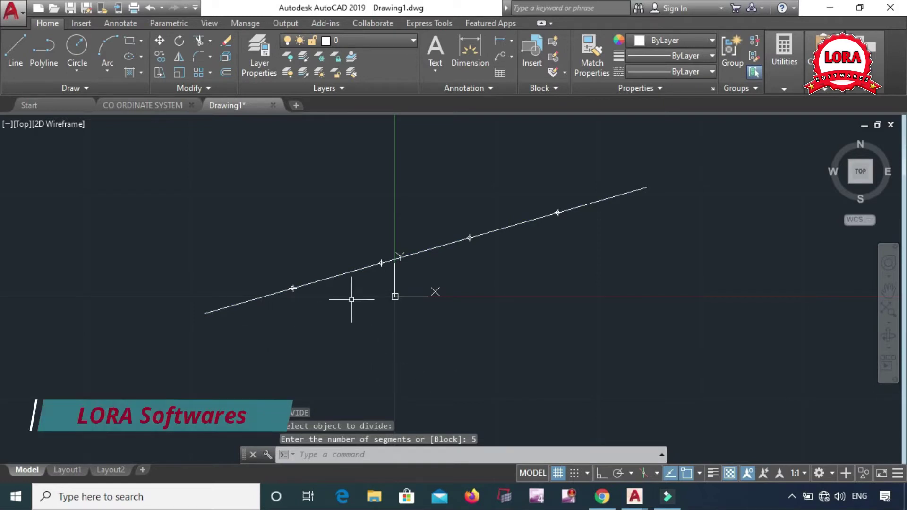
scroll(302, 321, "up", 2)
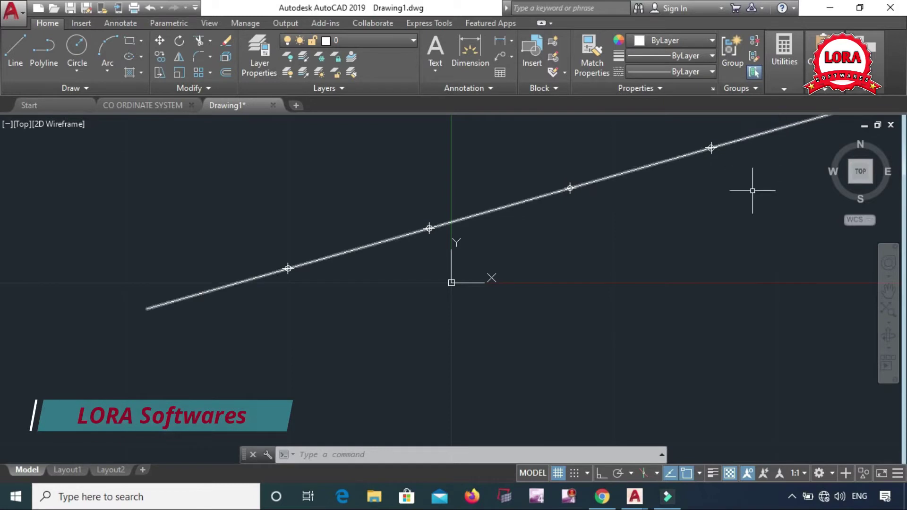
scroll(501, 274, "down", 2)
middle_click_drag(501, 274, 480, 284)
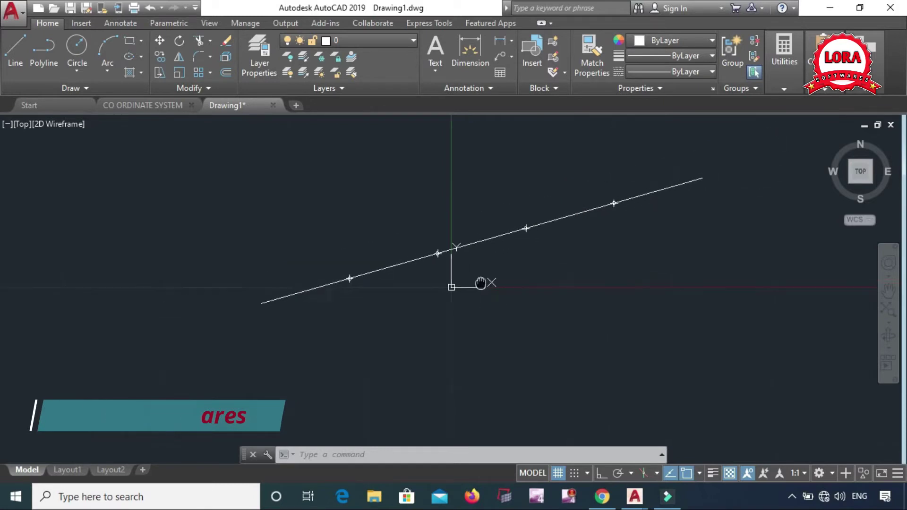
scroll(348, 295, "up", 2)
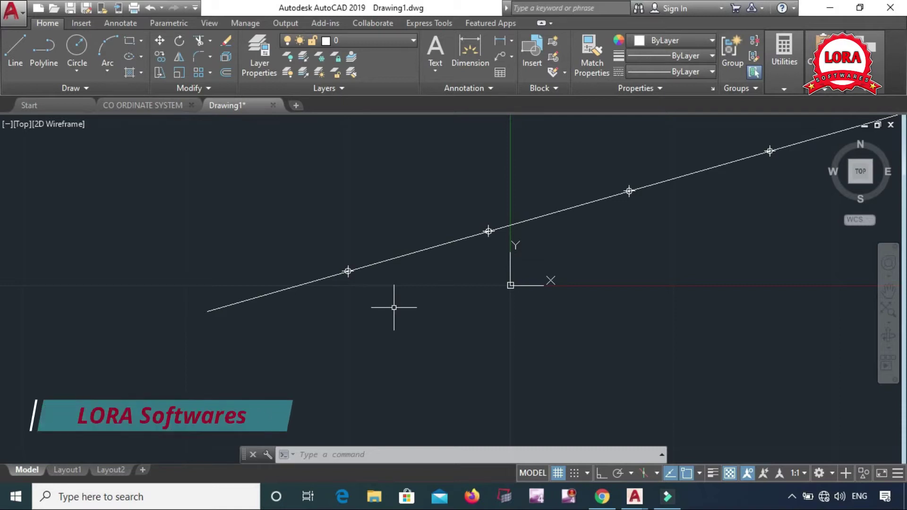
scroll(350, 274, "down", 2)
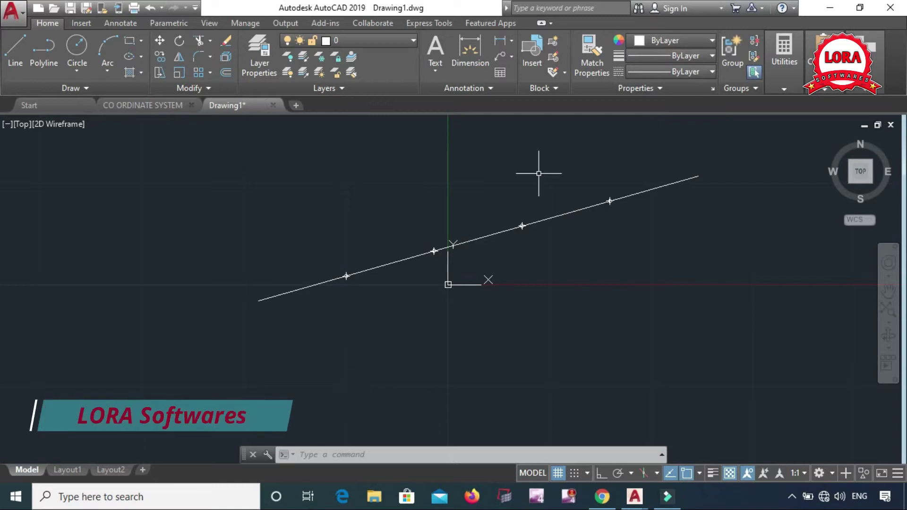
- Window-select the four division point markers along the line and delete them
left_click(719, 148)
left_click(176, 371)
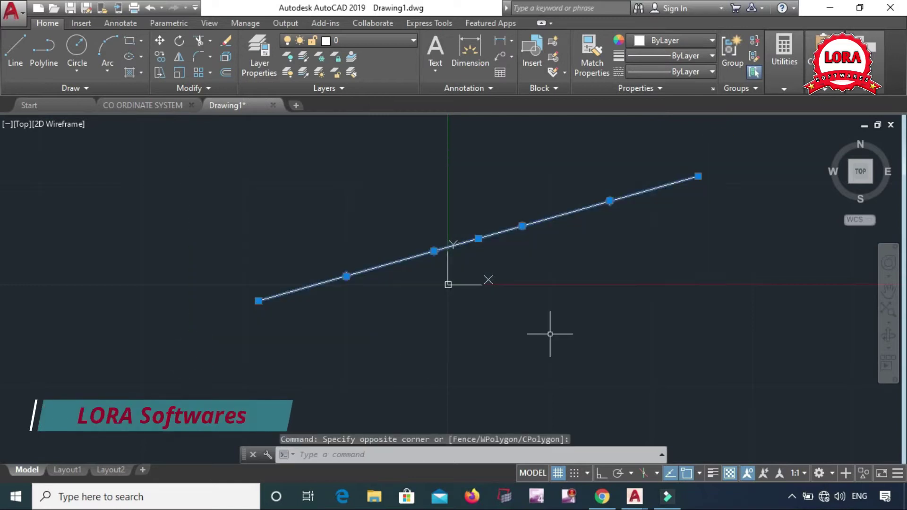
key("Escape")
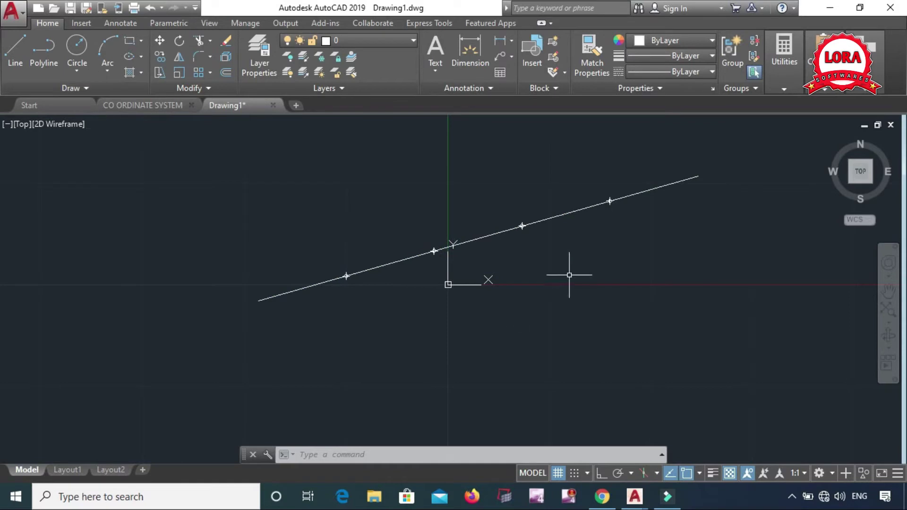
left_click(281, 140)
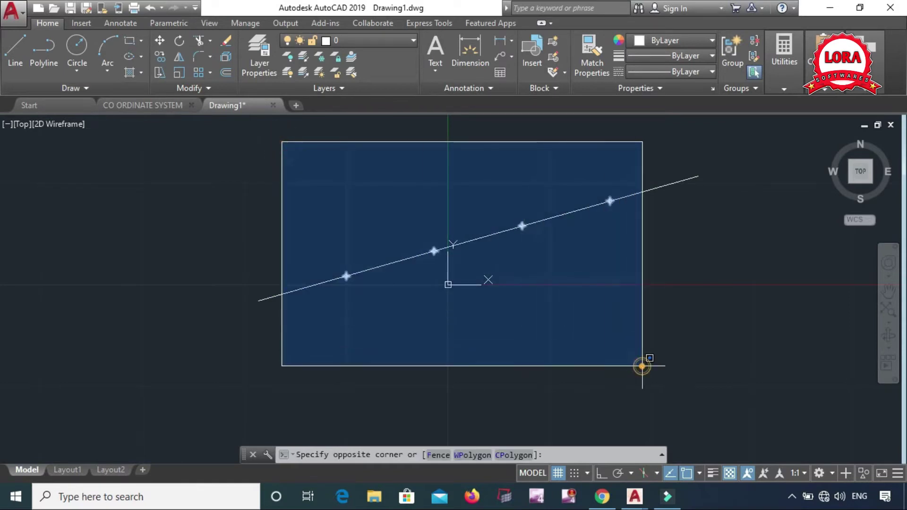
left_click(662, 386)
key("Delete")
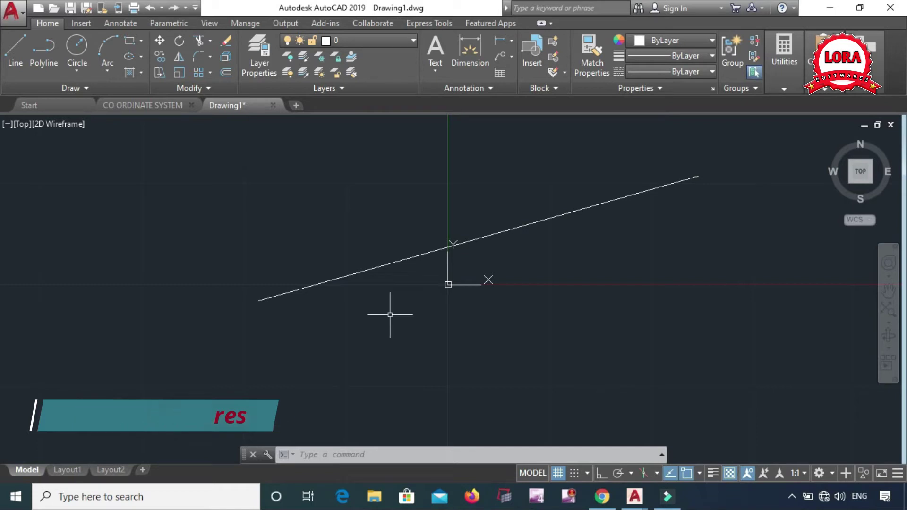
- Run MEASURE on the slanted line with a 3-unit segment length
type("m")
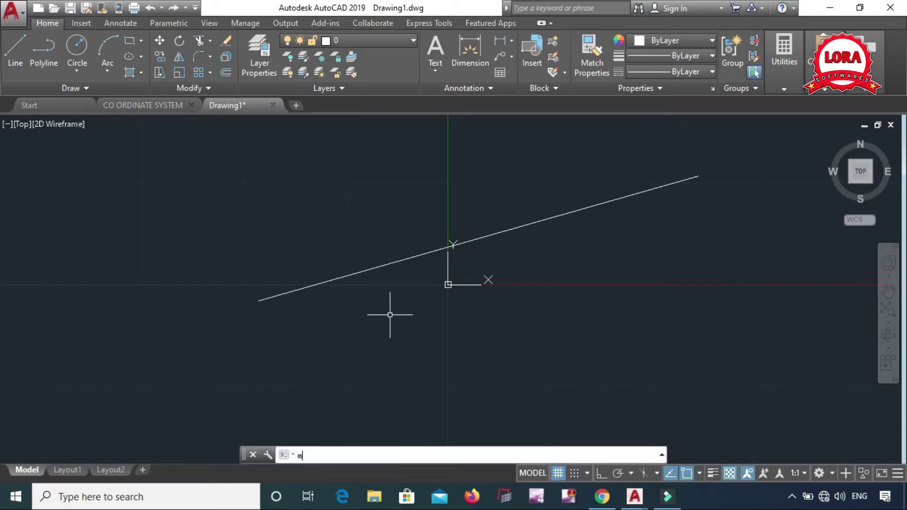
type("eas")
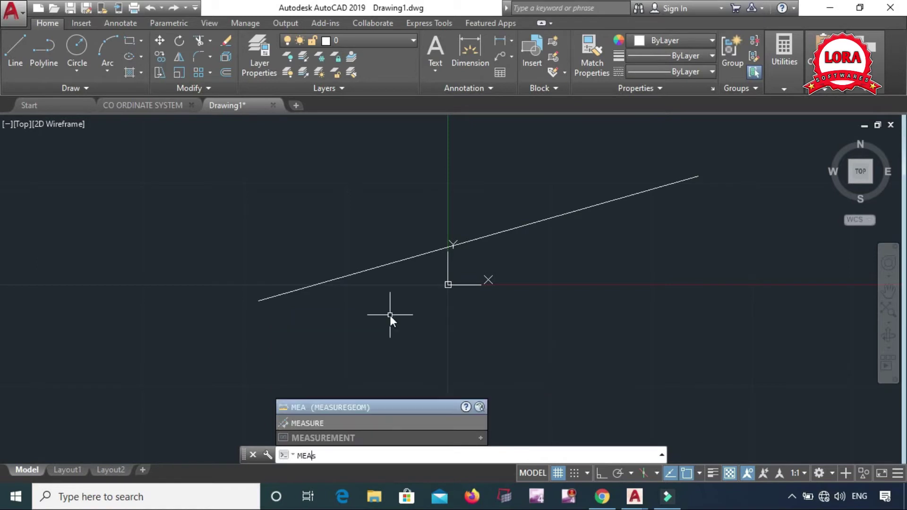
type("u")
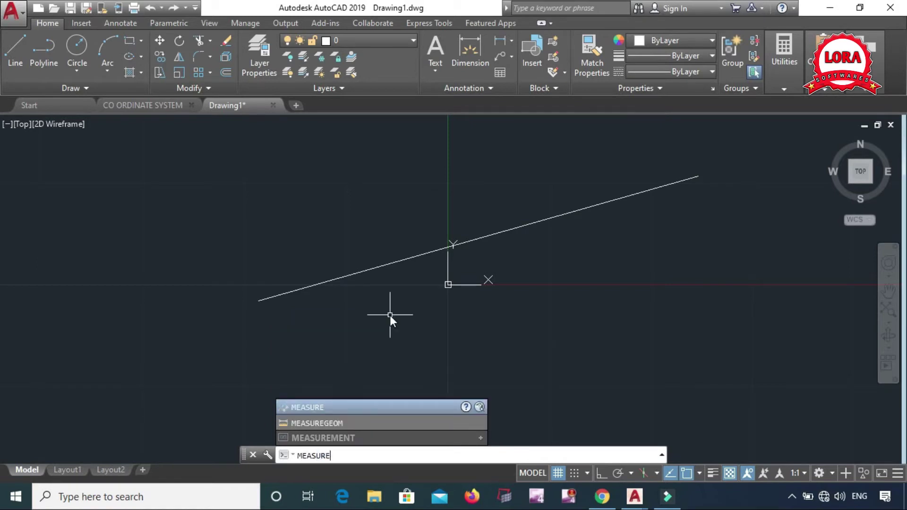
key("Return")
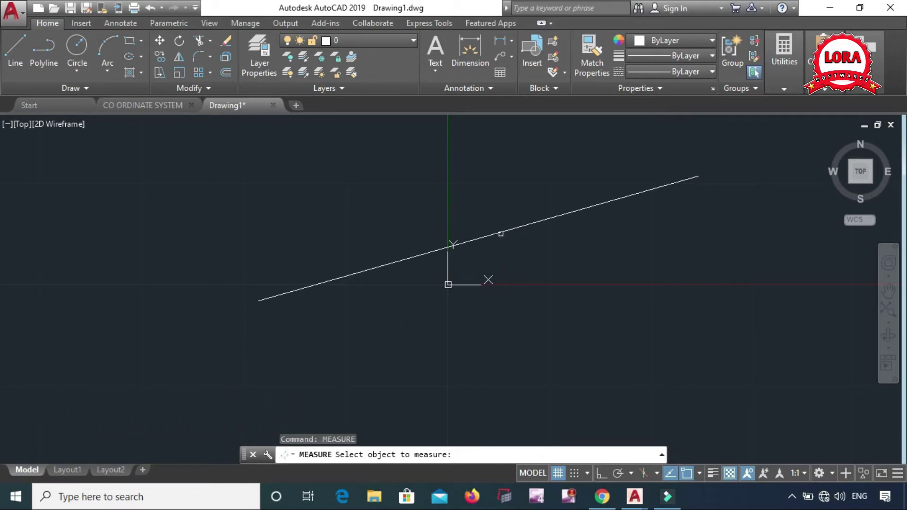
left_click(498, 231)
type("3")
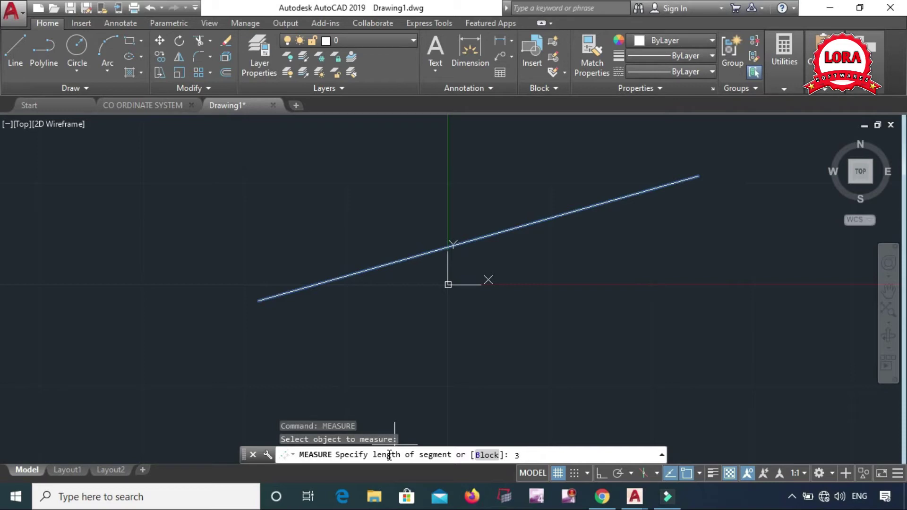
key("Return")
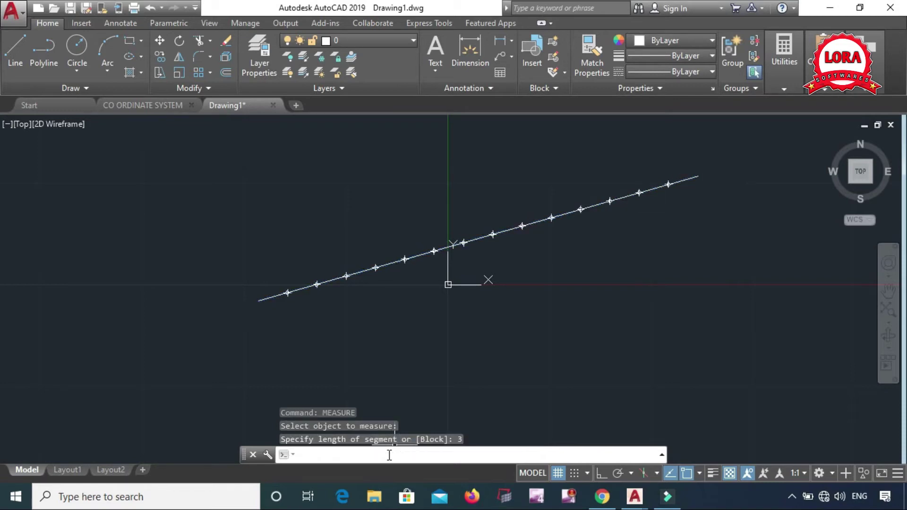
scroll(289, 290, "up", 4)
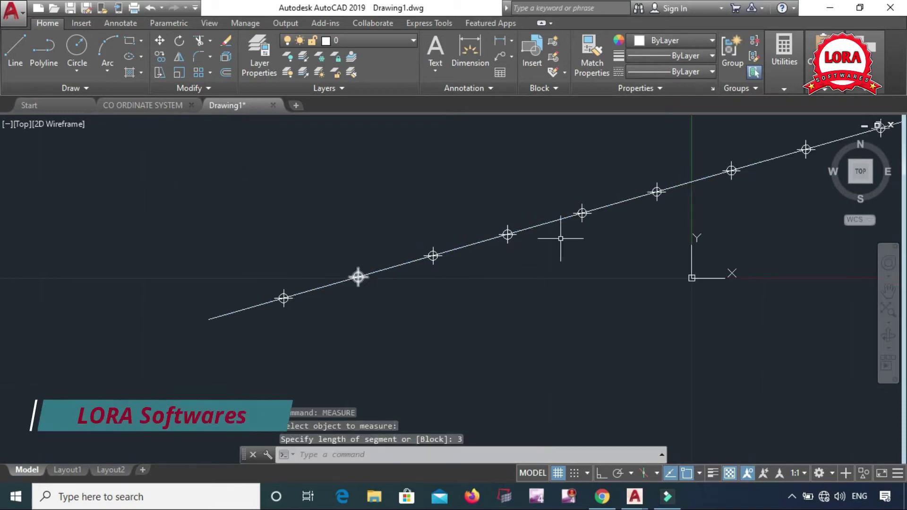
- Zoom and pan to inspect the 3-unit markers, then window-select them along the line
mouse_move(593, 257)
middle_mouse_down()
mouse_move(374, 337)
mouse_move(314, 370)
middle_mouse_up()
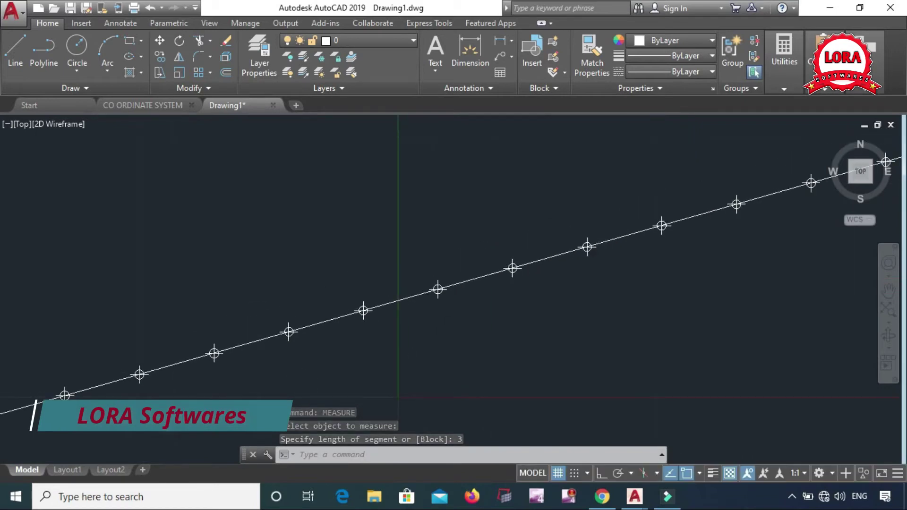
scroll(614, 277, "down", 4)
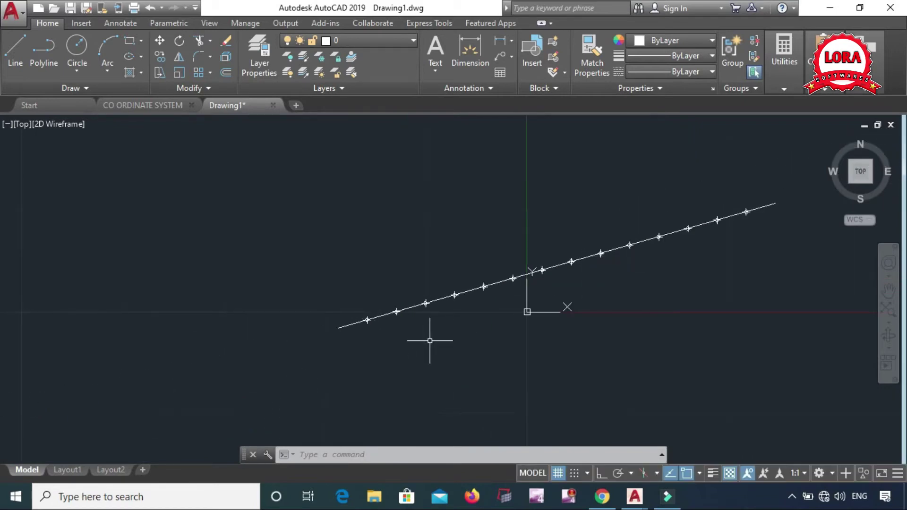
left_click(340, 209)
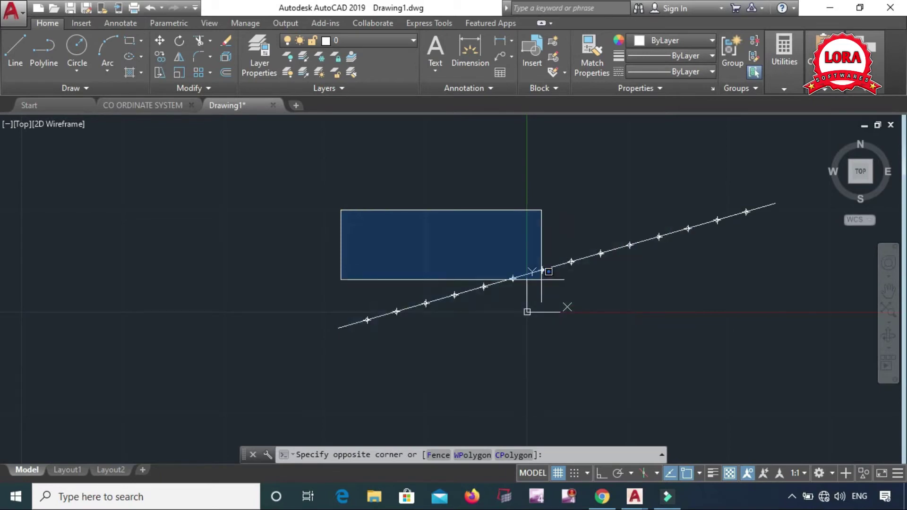
left_click(501, 274)
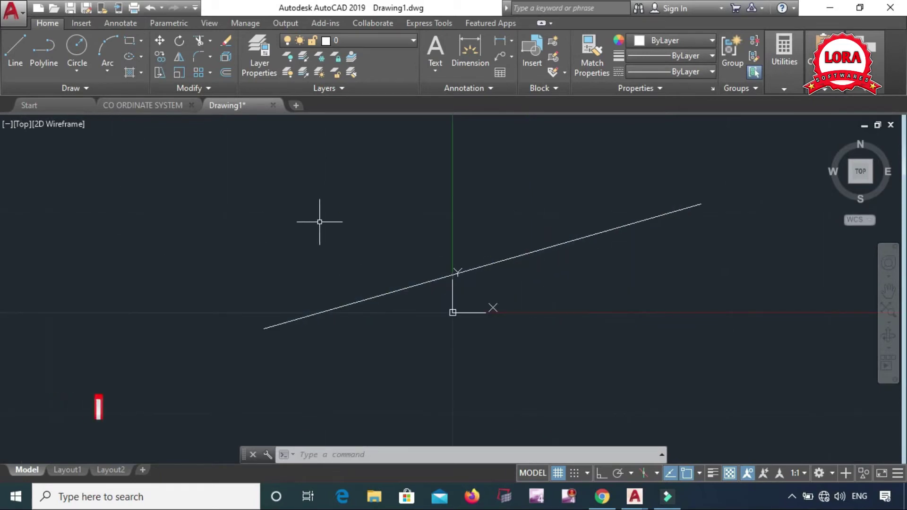
middle_click_drag(269, 223, 260, 251)
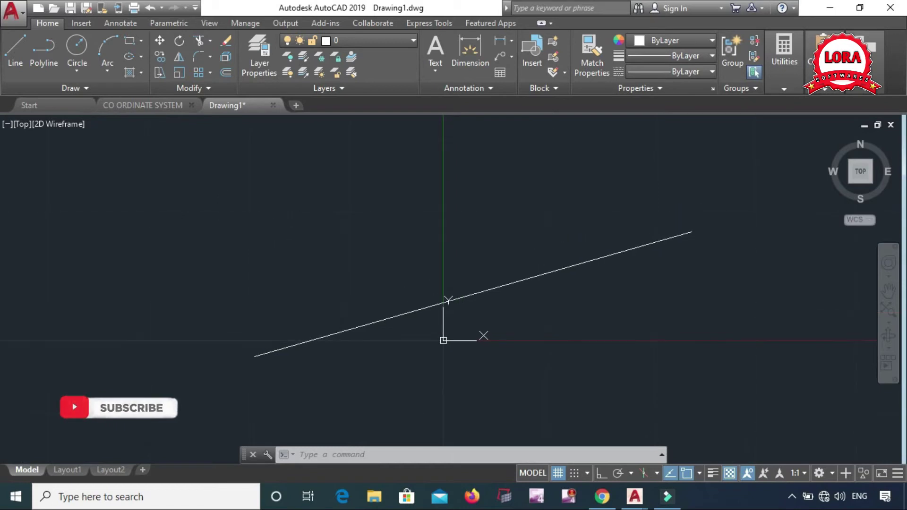
- Draw a circle centred just left of the origin
left_click(76, 59)
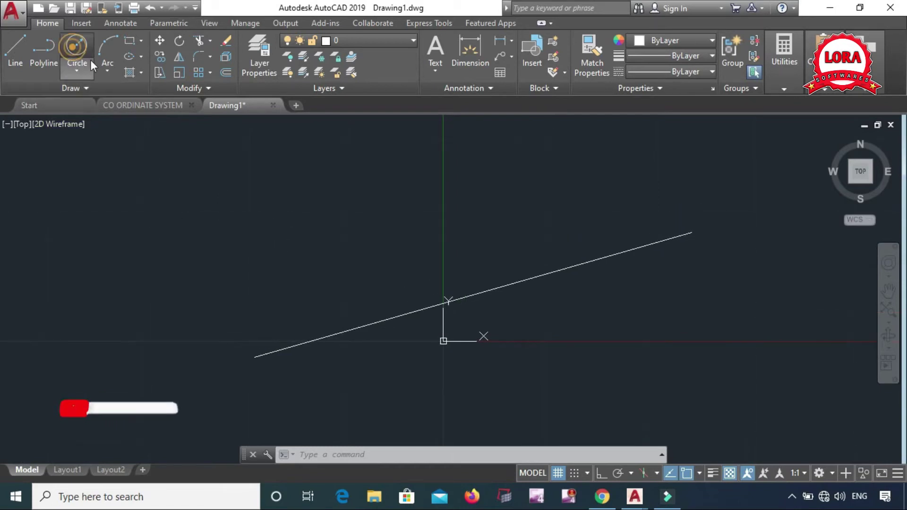
left_click(334, 230)
left_click(373, 259)
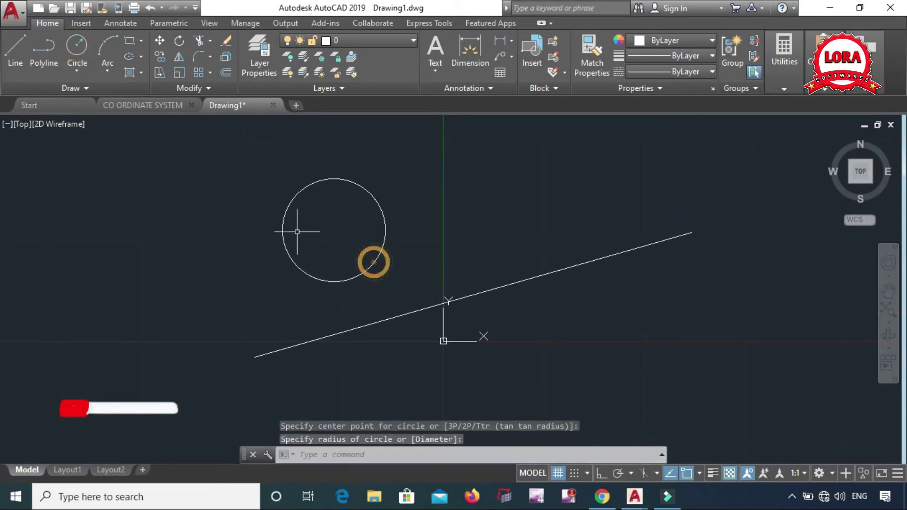
- Draw a six-point zigzag line crossing the sloping line
left_click(15, 52)
left_click(571, 350)
left_click(506, 194)
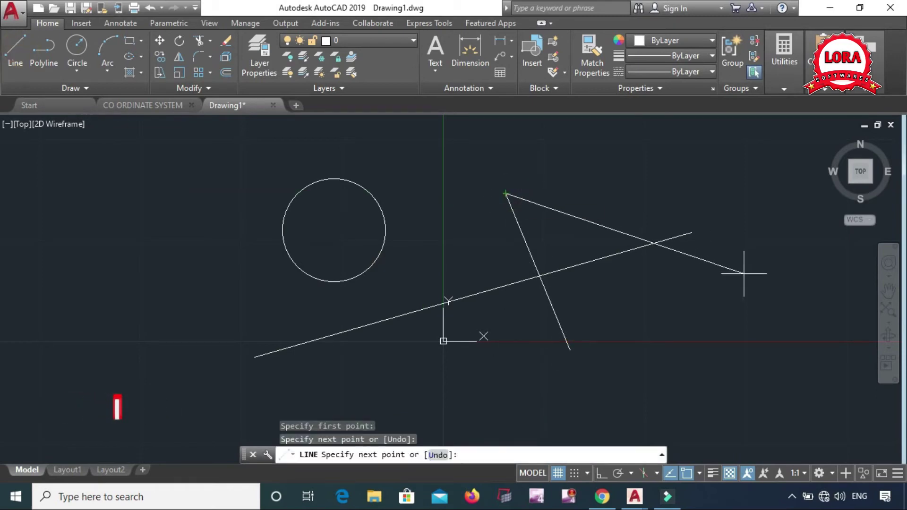
left_click(755, 287)
left_click(385, 391)
left_click(195, 318)
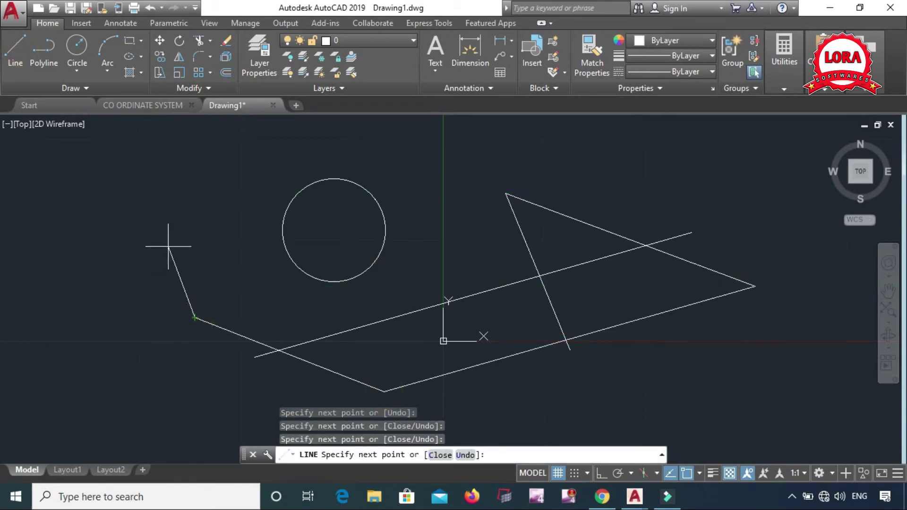
left_click(184, 202)
key("Escape")
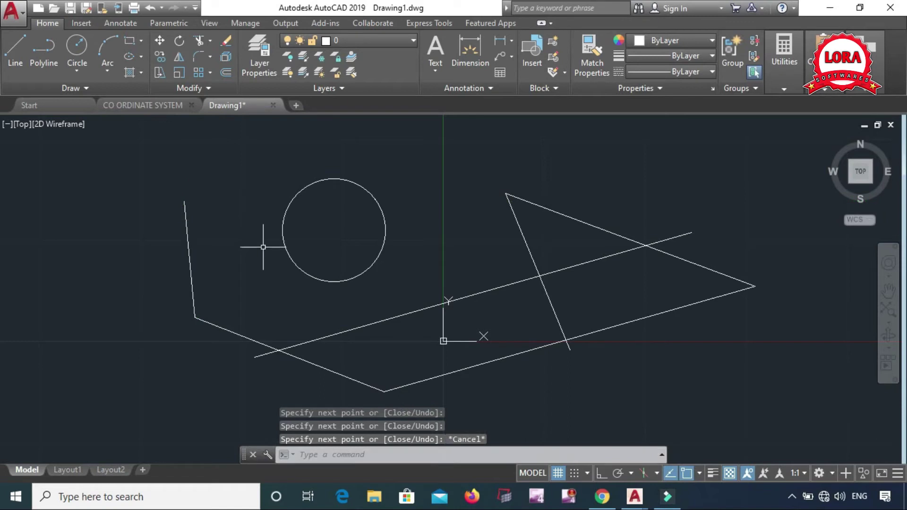
scroll(511, 295, "down", 2)
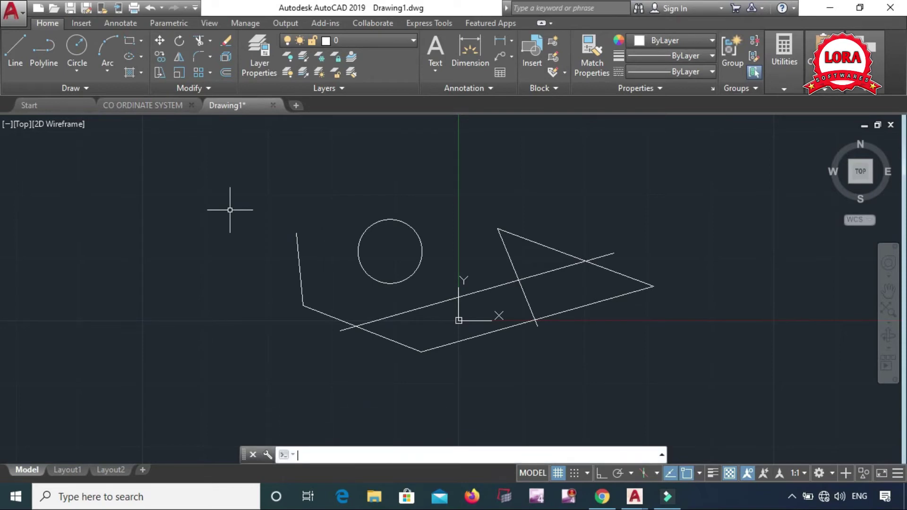
- Create a ten-vertex polygonal wipeout that masks the circle and crossing lines
type("WIp")
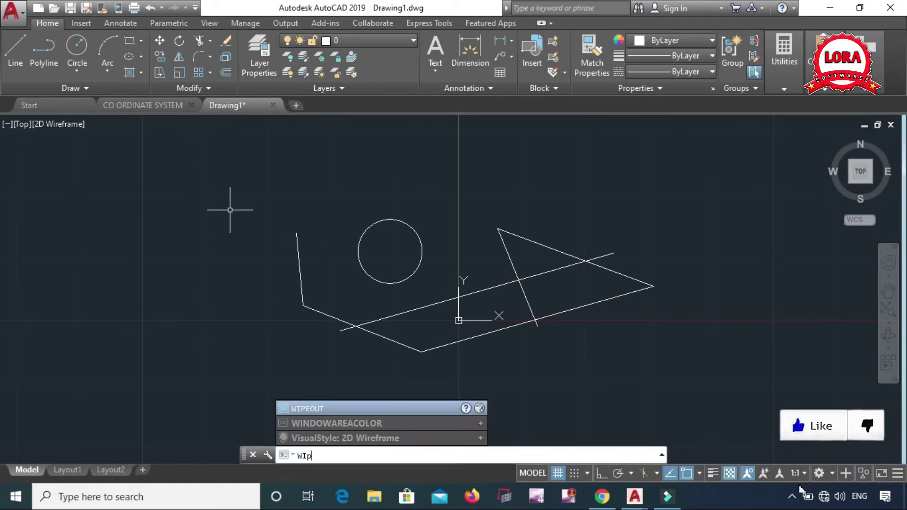
type("EOUt")
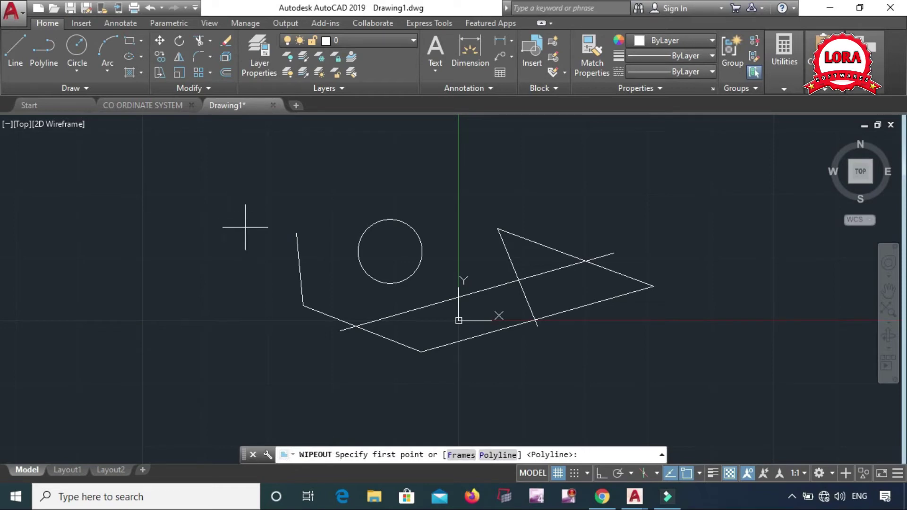
left_click(252, 175)
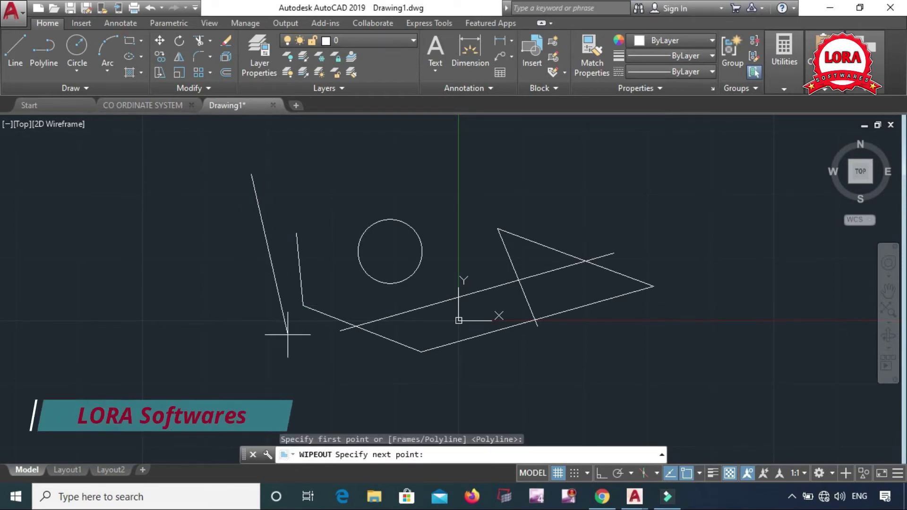
left_click(279, 386)
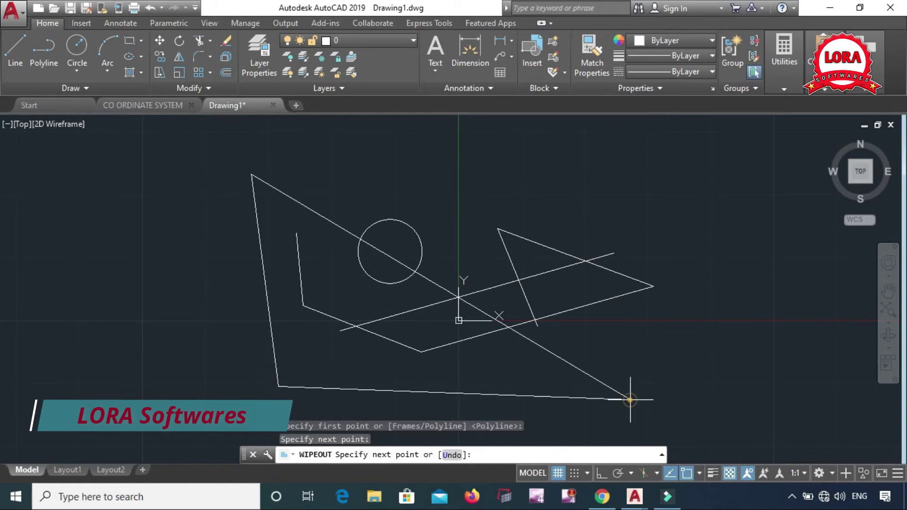
left_click(630, 400)
left_click(638, 308)
left_click(637, 212)
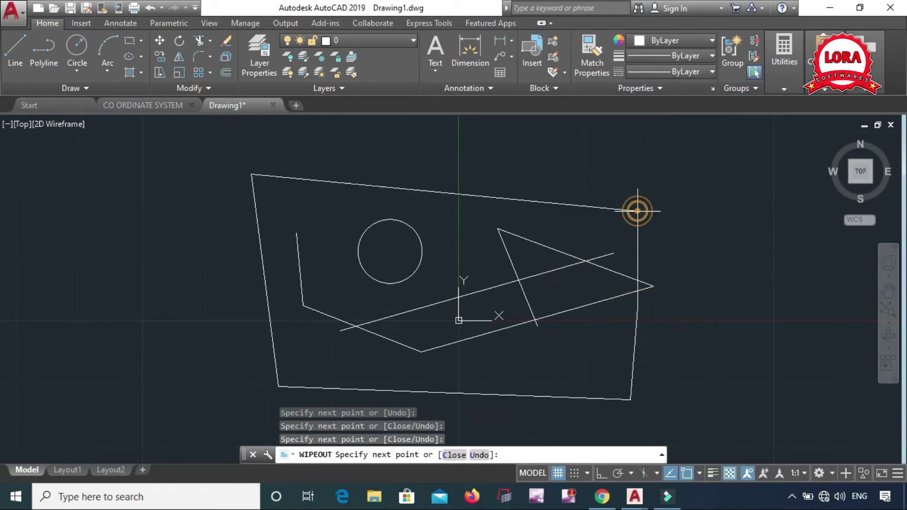
left_click(525, 154)
left_click(478, 216)
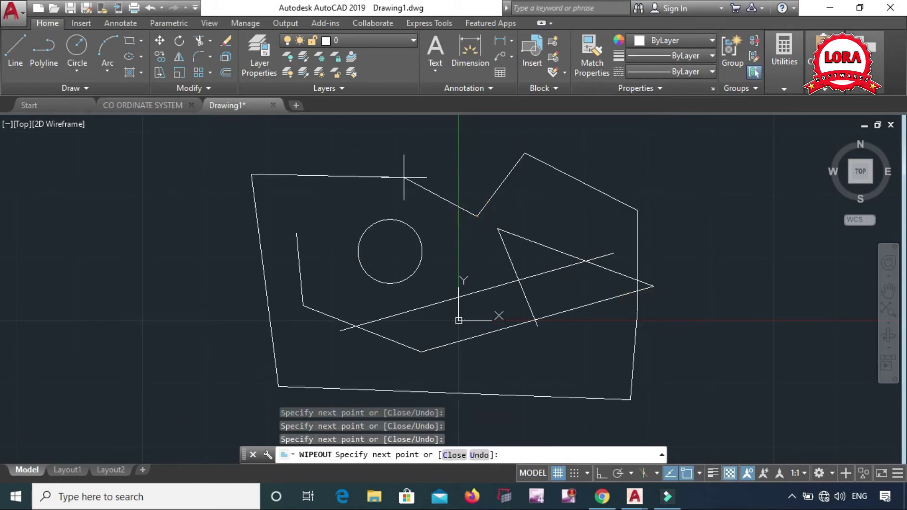
left_click(370, 166)
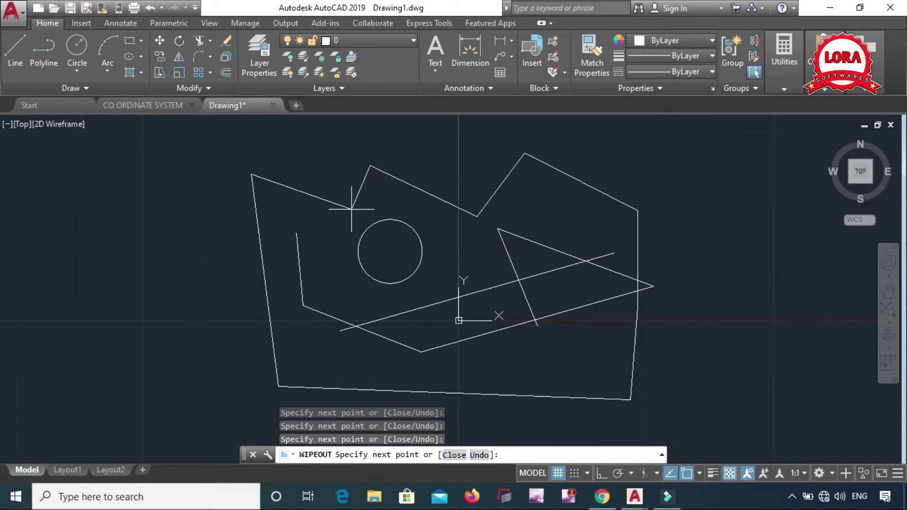
left_click(376, 259)
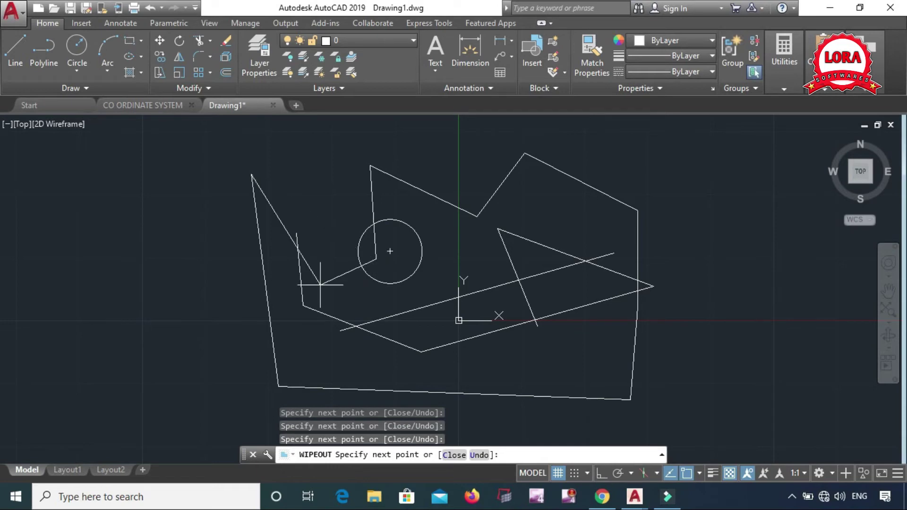
left_click(320, 284)
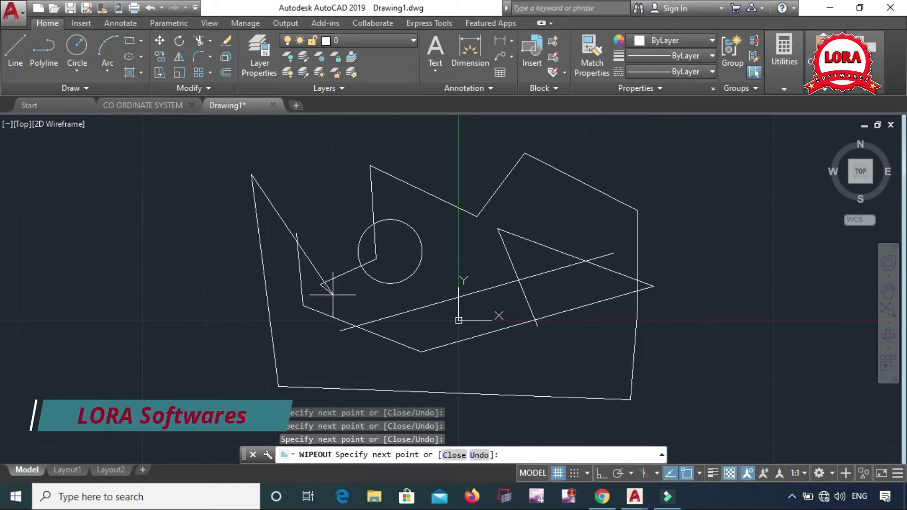
key("Return")
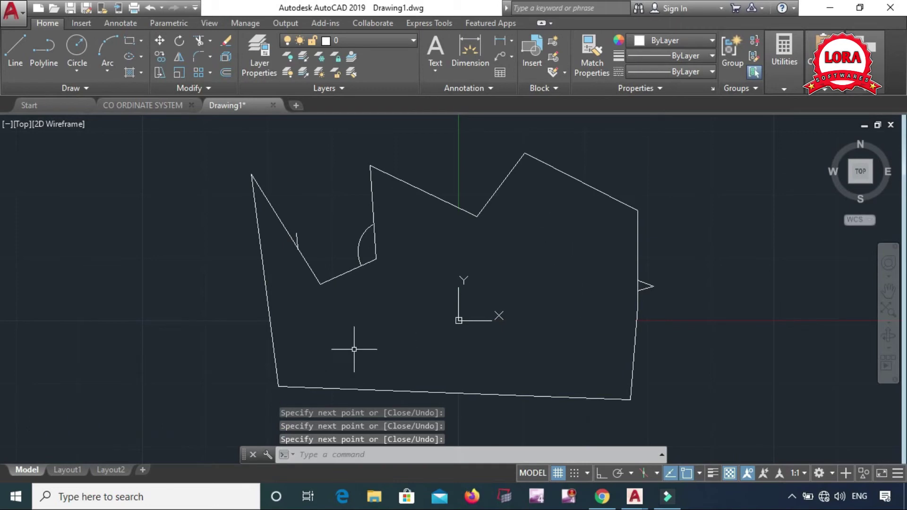
- Draw a short line right of the origin over the wipeout, then delete the long diagonal line
type("l")
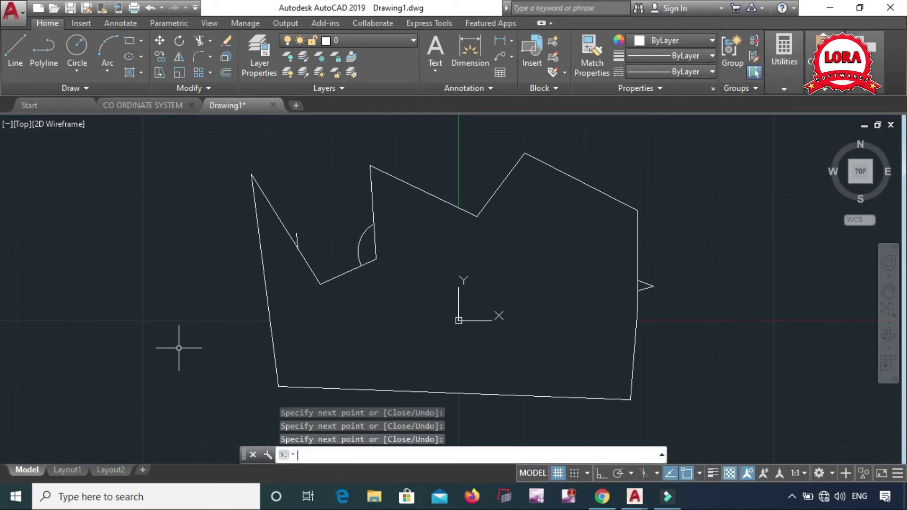
key("Return")
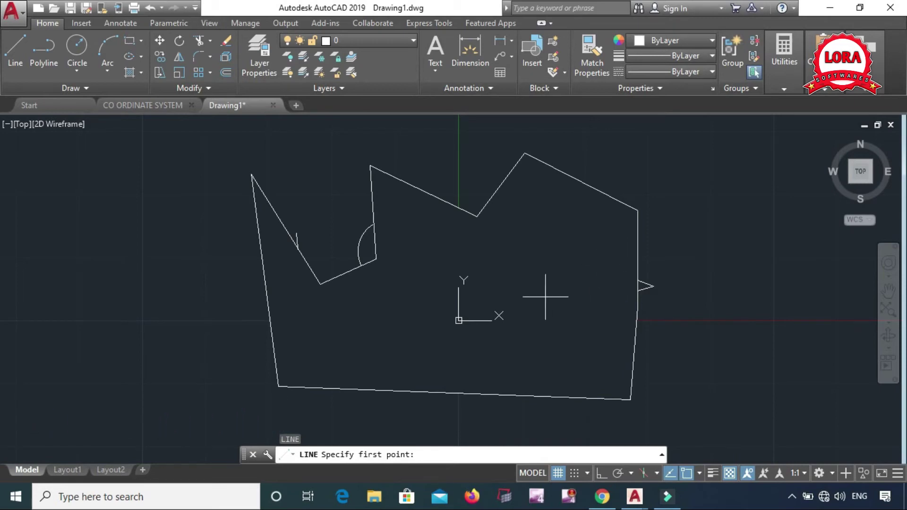
left_click(510, 282)
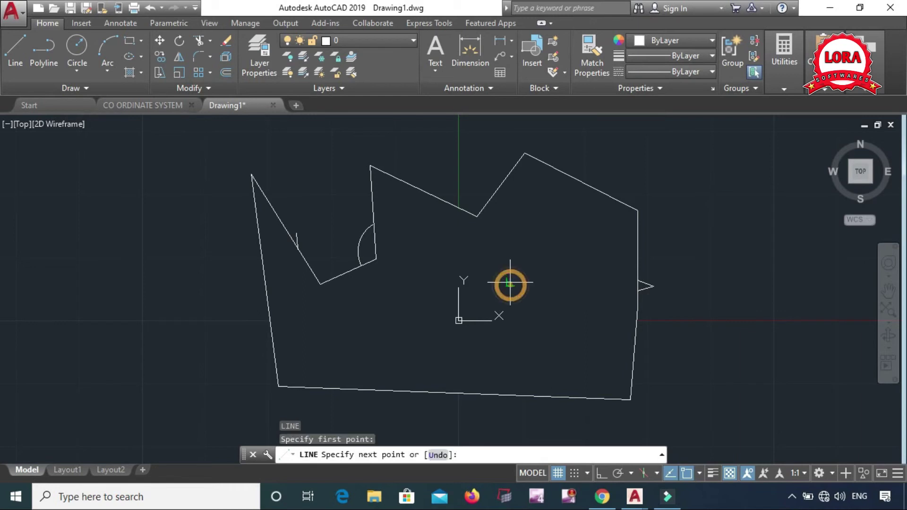
right_click(617, 297)
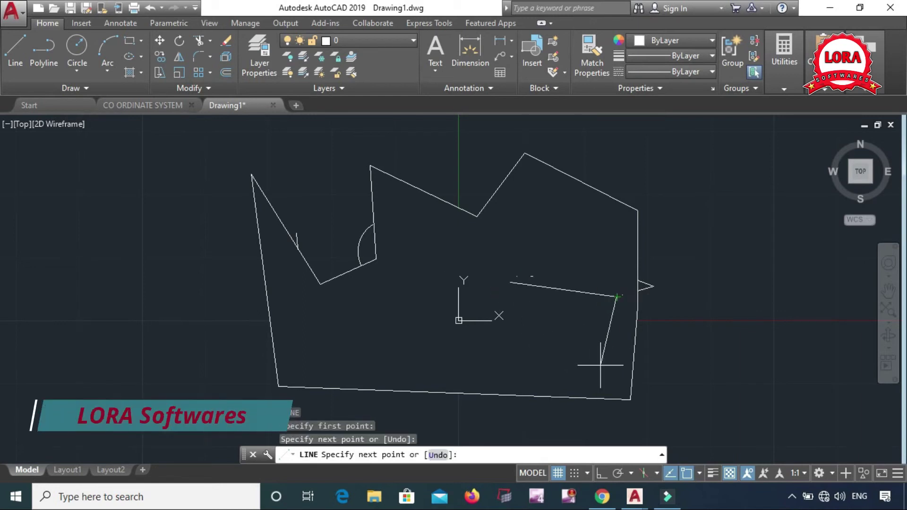
key("Escape")
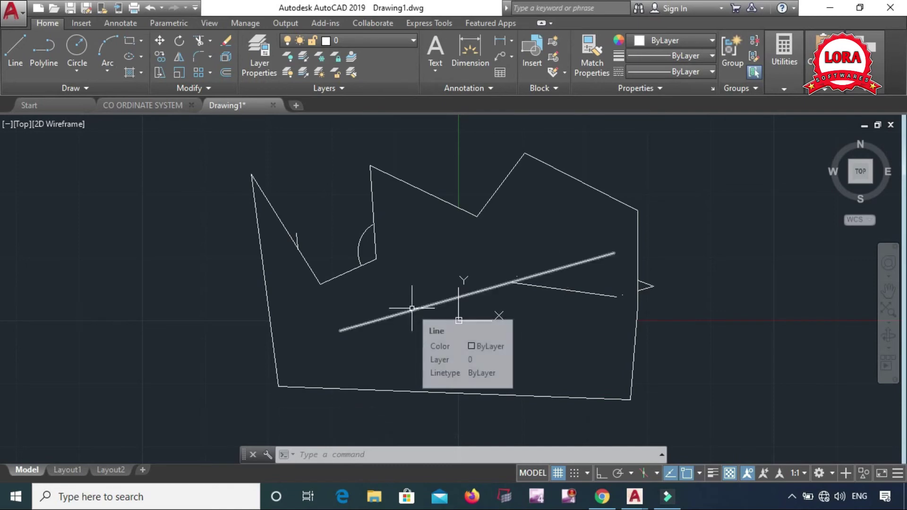
left_click(412, 309)
key("Delete")
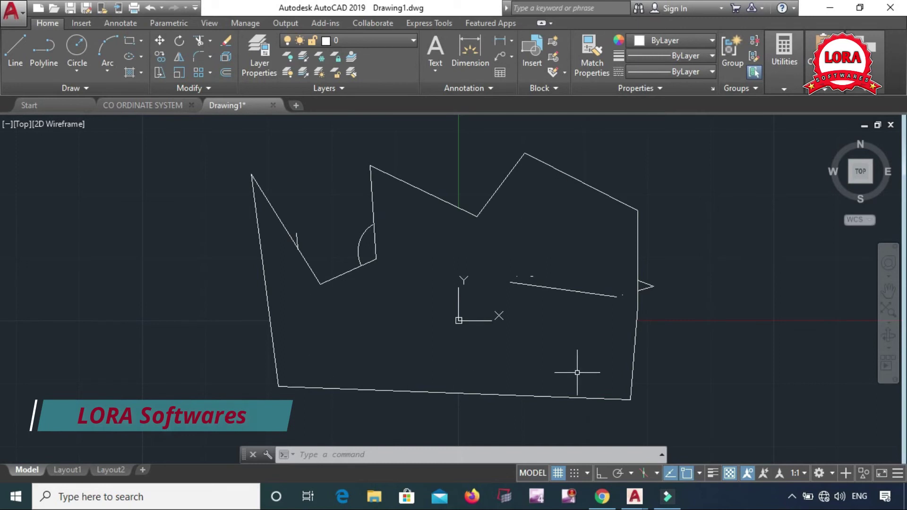
- Select the wipeout polygon's outline and delete it to reveal the shapes beneath
left_click(595, 189)
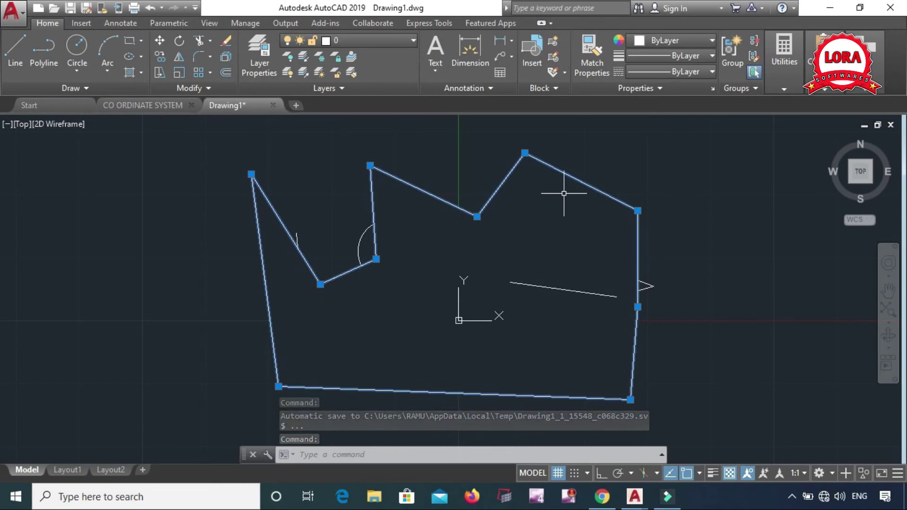
key("Delete")
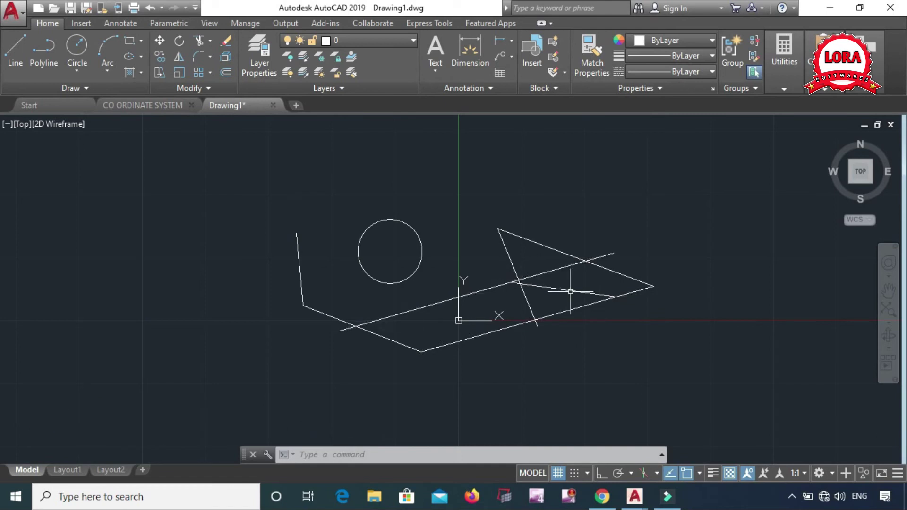
- Select every object with a crossing window and delete them all, leaving only the origin axes
left_click(686, 165)
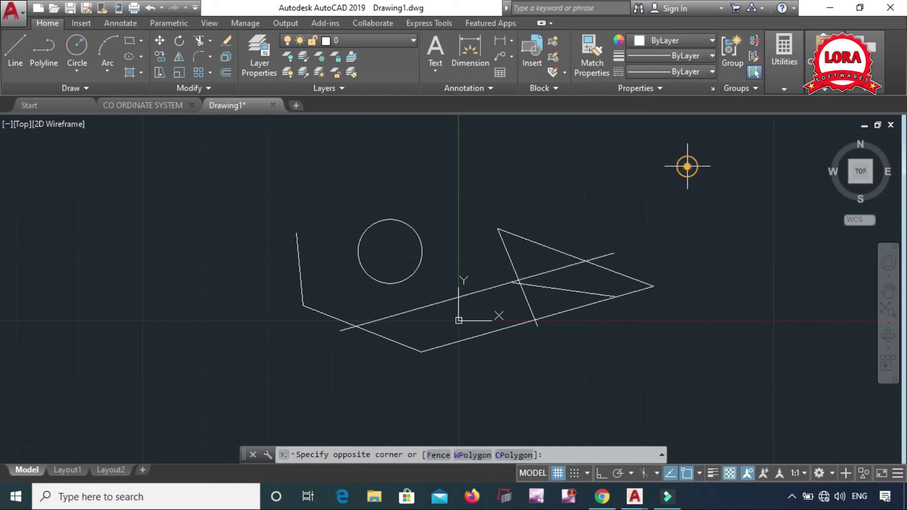
left_click(252, 392)
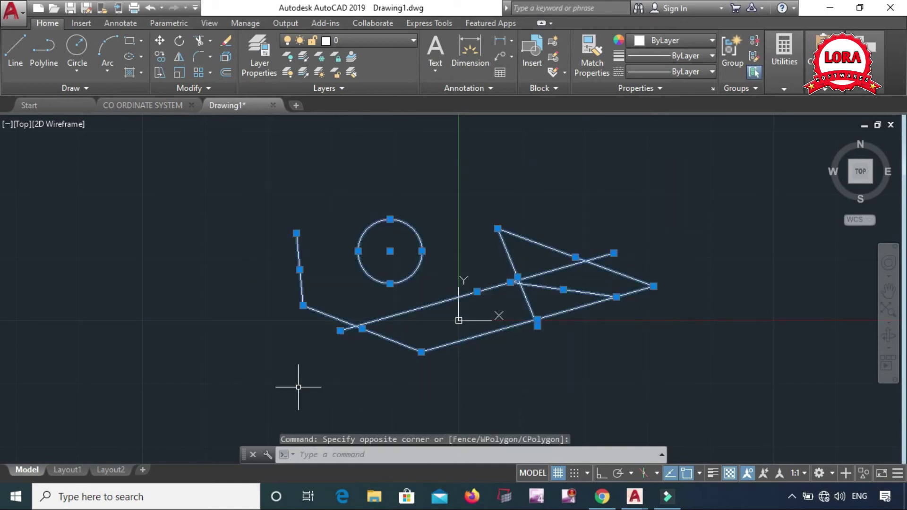
key("Delete")
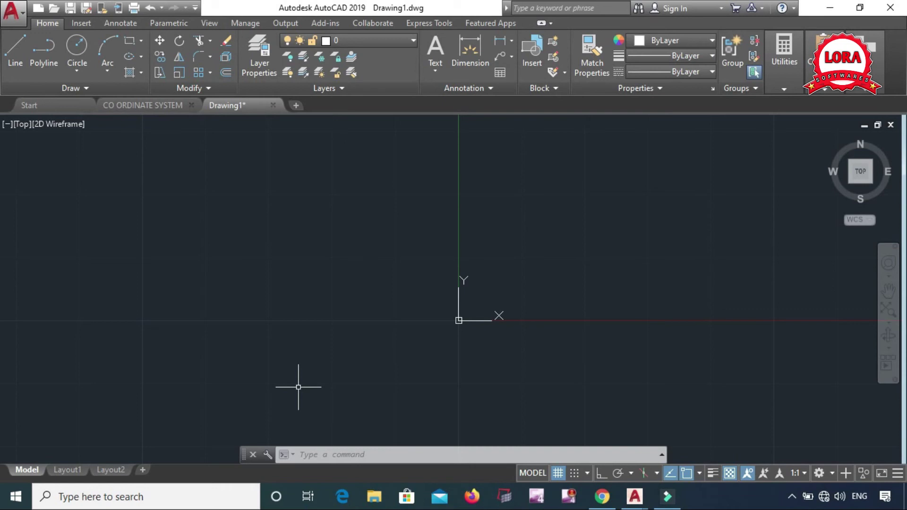
- Start a 3D polyline (3P) at lower left and zigzag across the first peaks and valleys
type("3P")
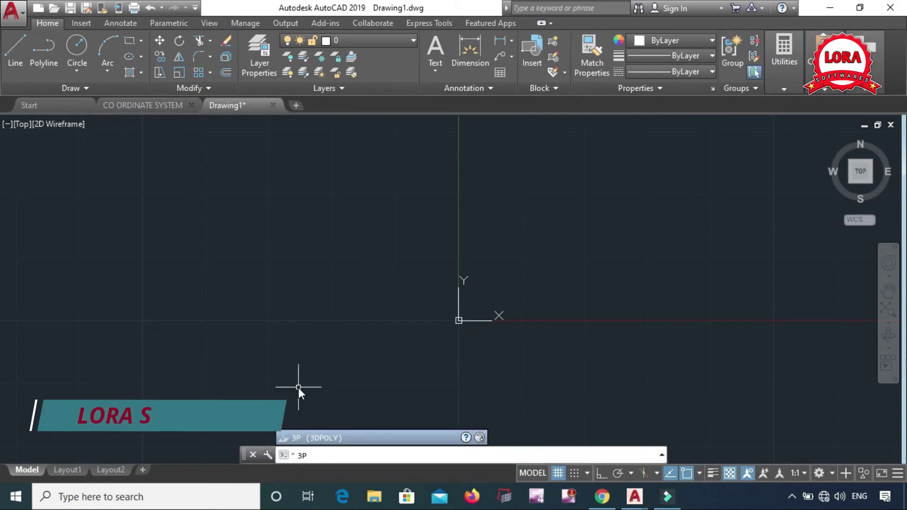
key("Return")
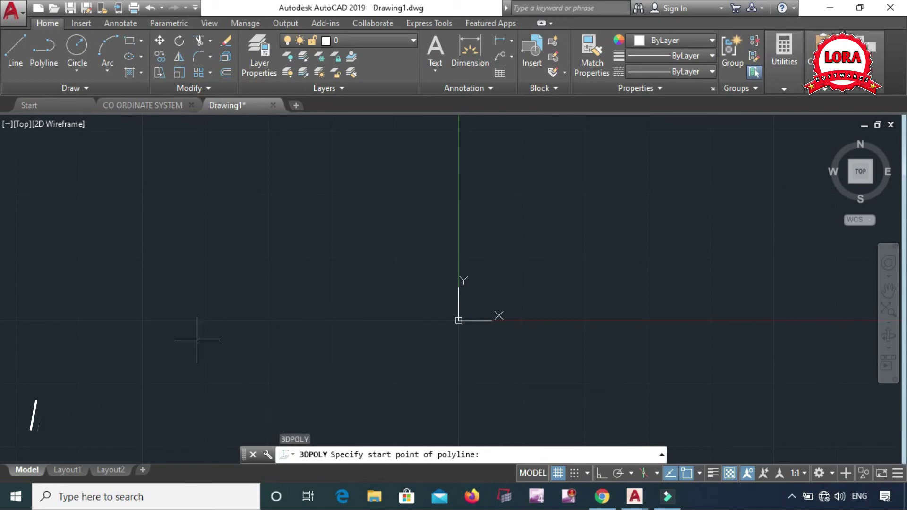
left_click(103, 340)
left_click(209, 197)
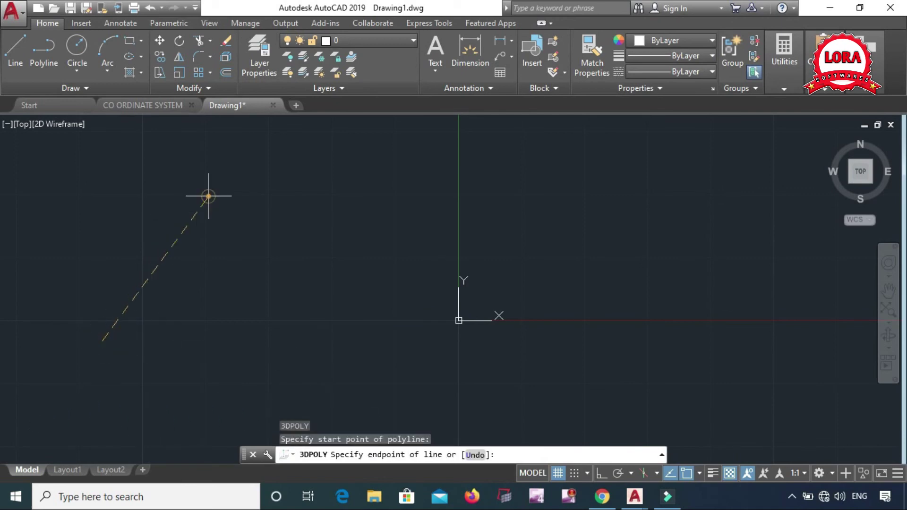
left_click(296, 265)
left_click(407, 182)
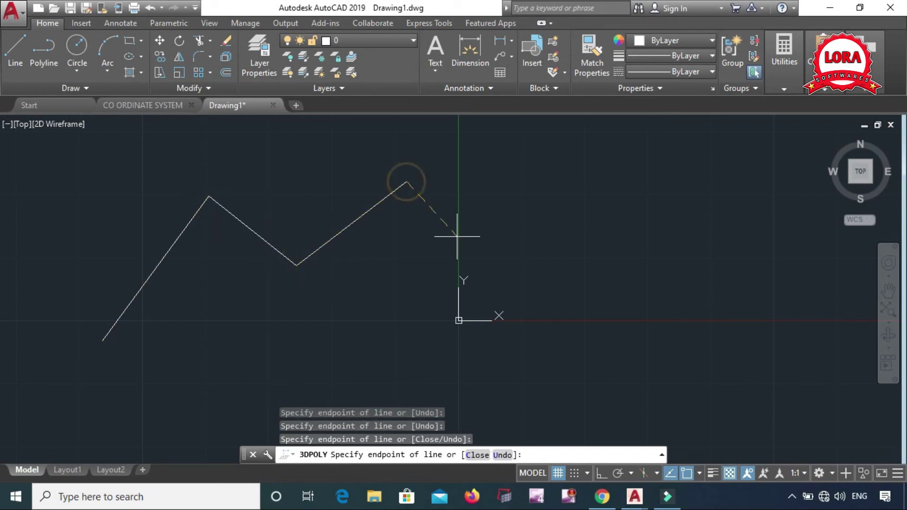
left_click(463, 245)
- Continue the zigzag to a final vertex at lower right and end the 3D polyline
left_click(589, 213)
left_click(644, 312)
left_click(750, 287)
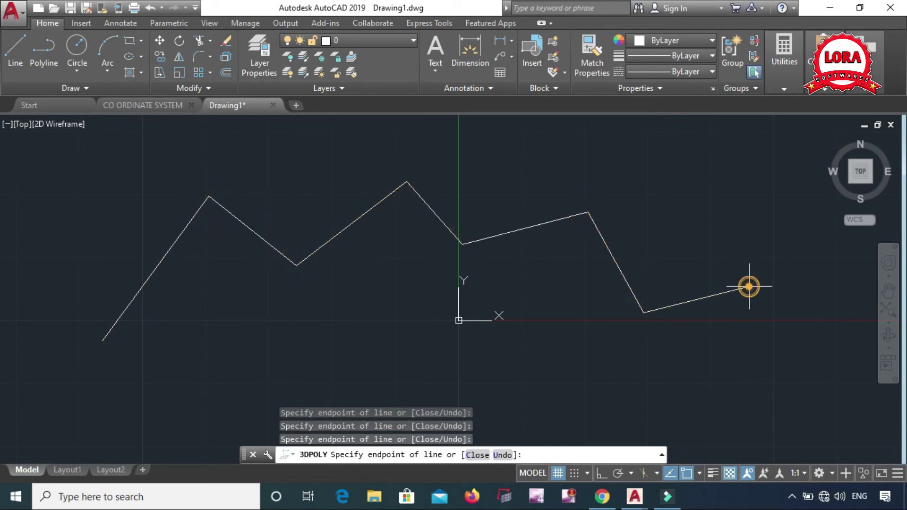
left_click(783, 373)
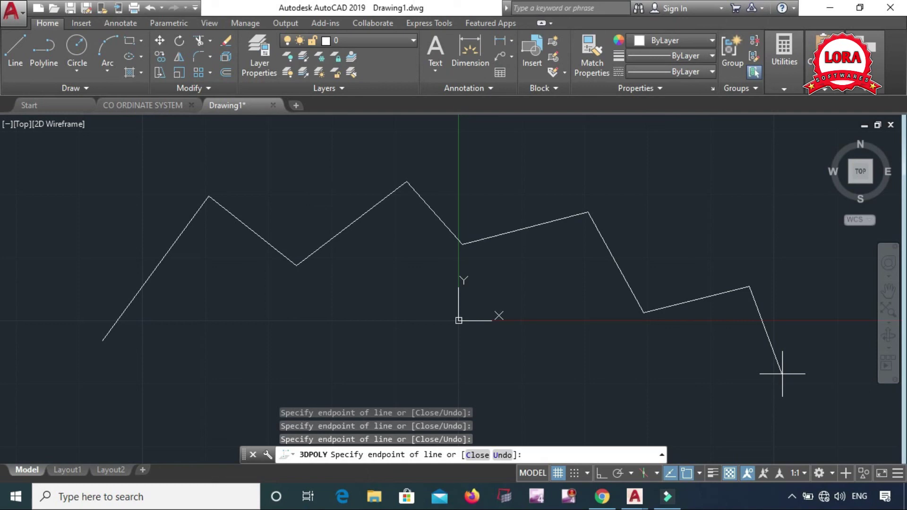
left_click(783, 374)
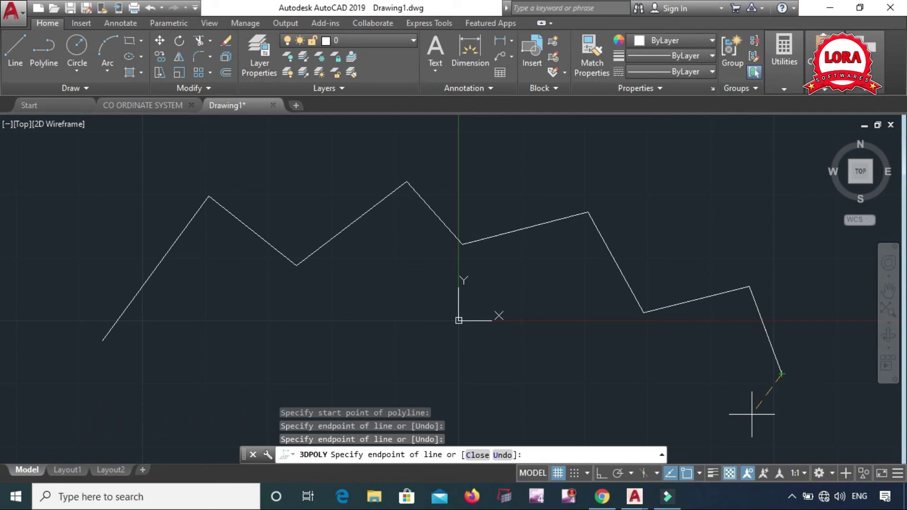
key("Return")
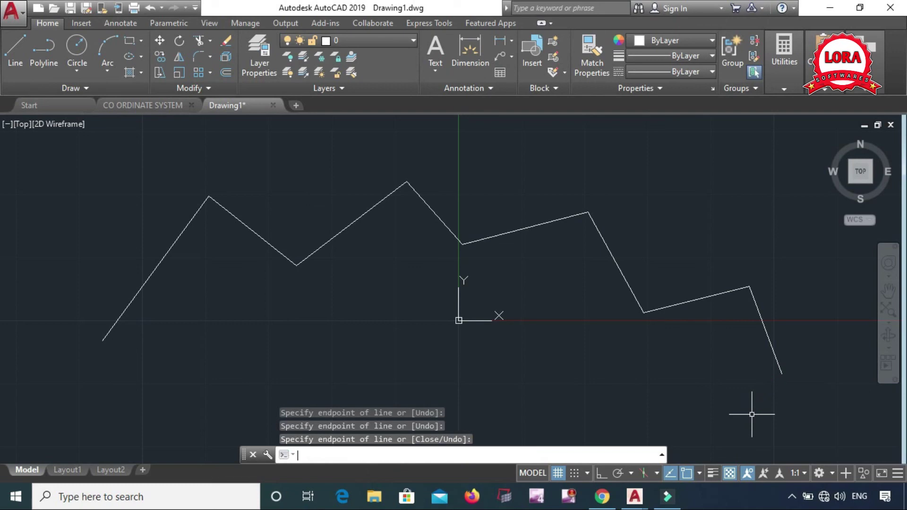